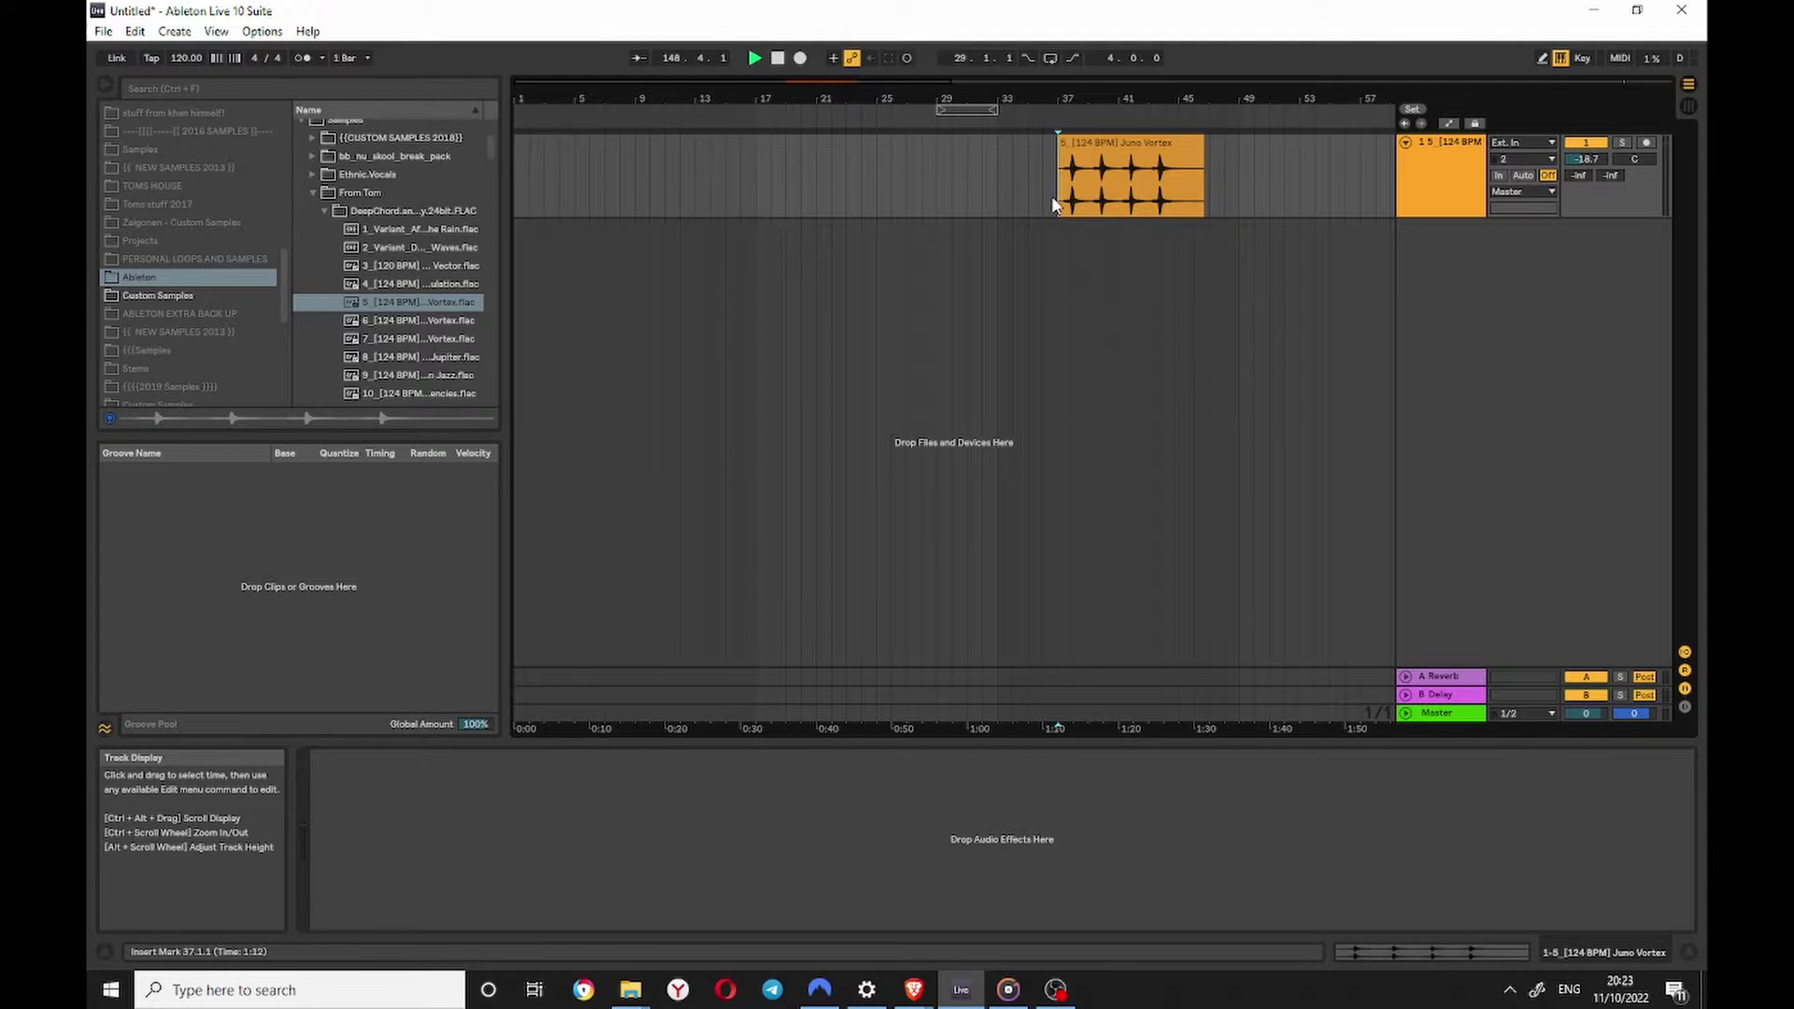
Step: Stretch the loop brace over the Juno Vortex clip, from bar 37 to bar 46
left_click_drag(1059, 197, 1219, 210)
left_click(982, 183)
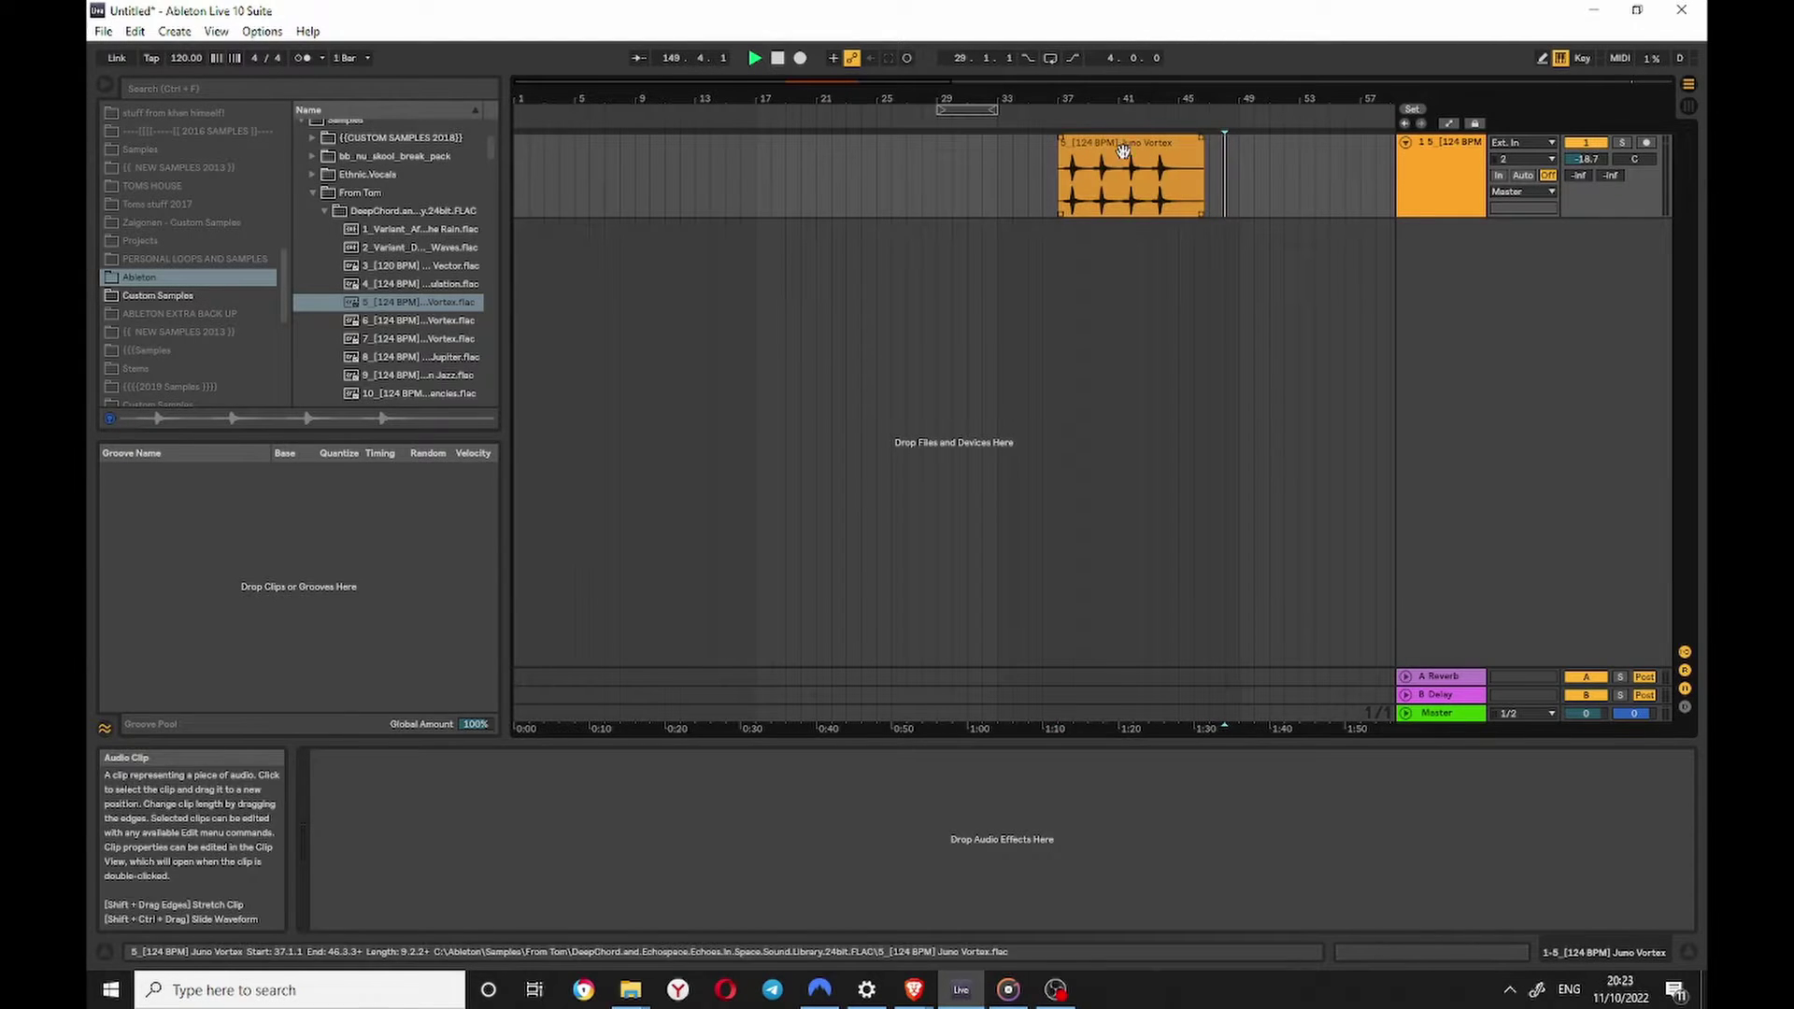
left_click_drag(967, 113, 1206, 112)
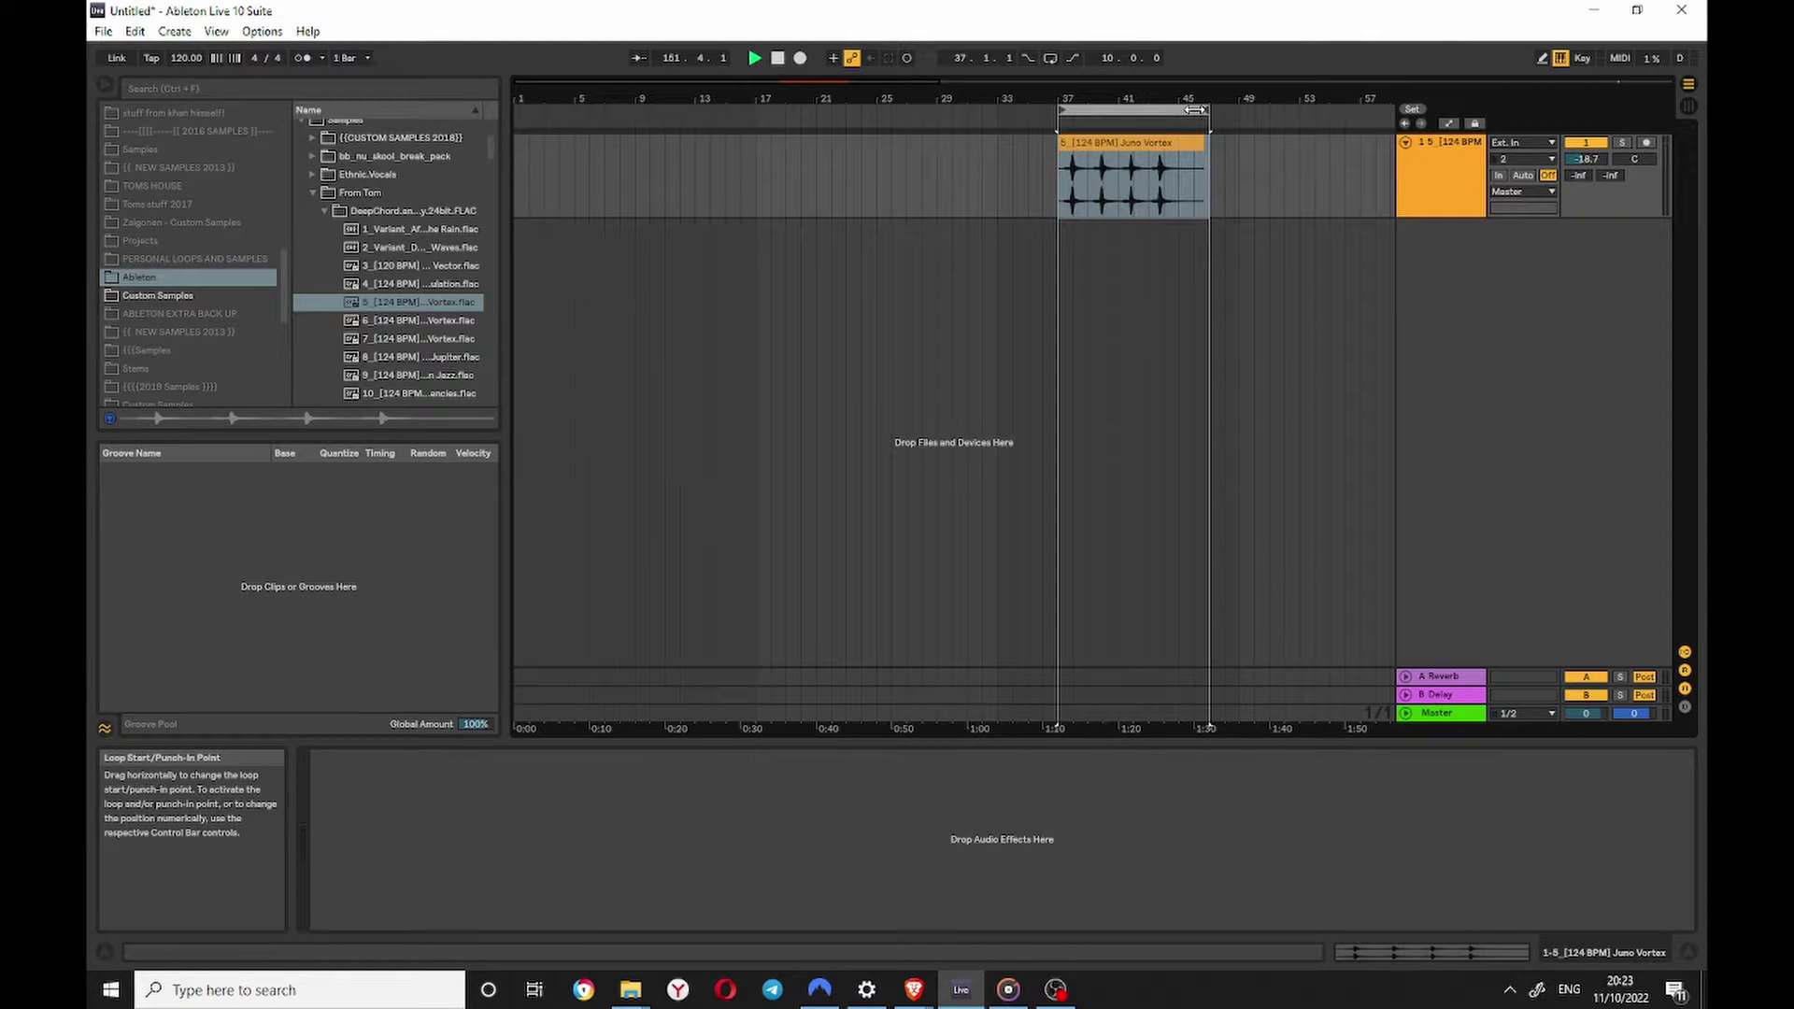
Step: Select the looped range and open Export Audio/Video, accepting the stop-audio warning
left_click(1133, 113)
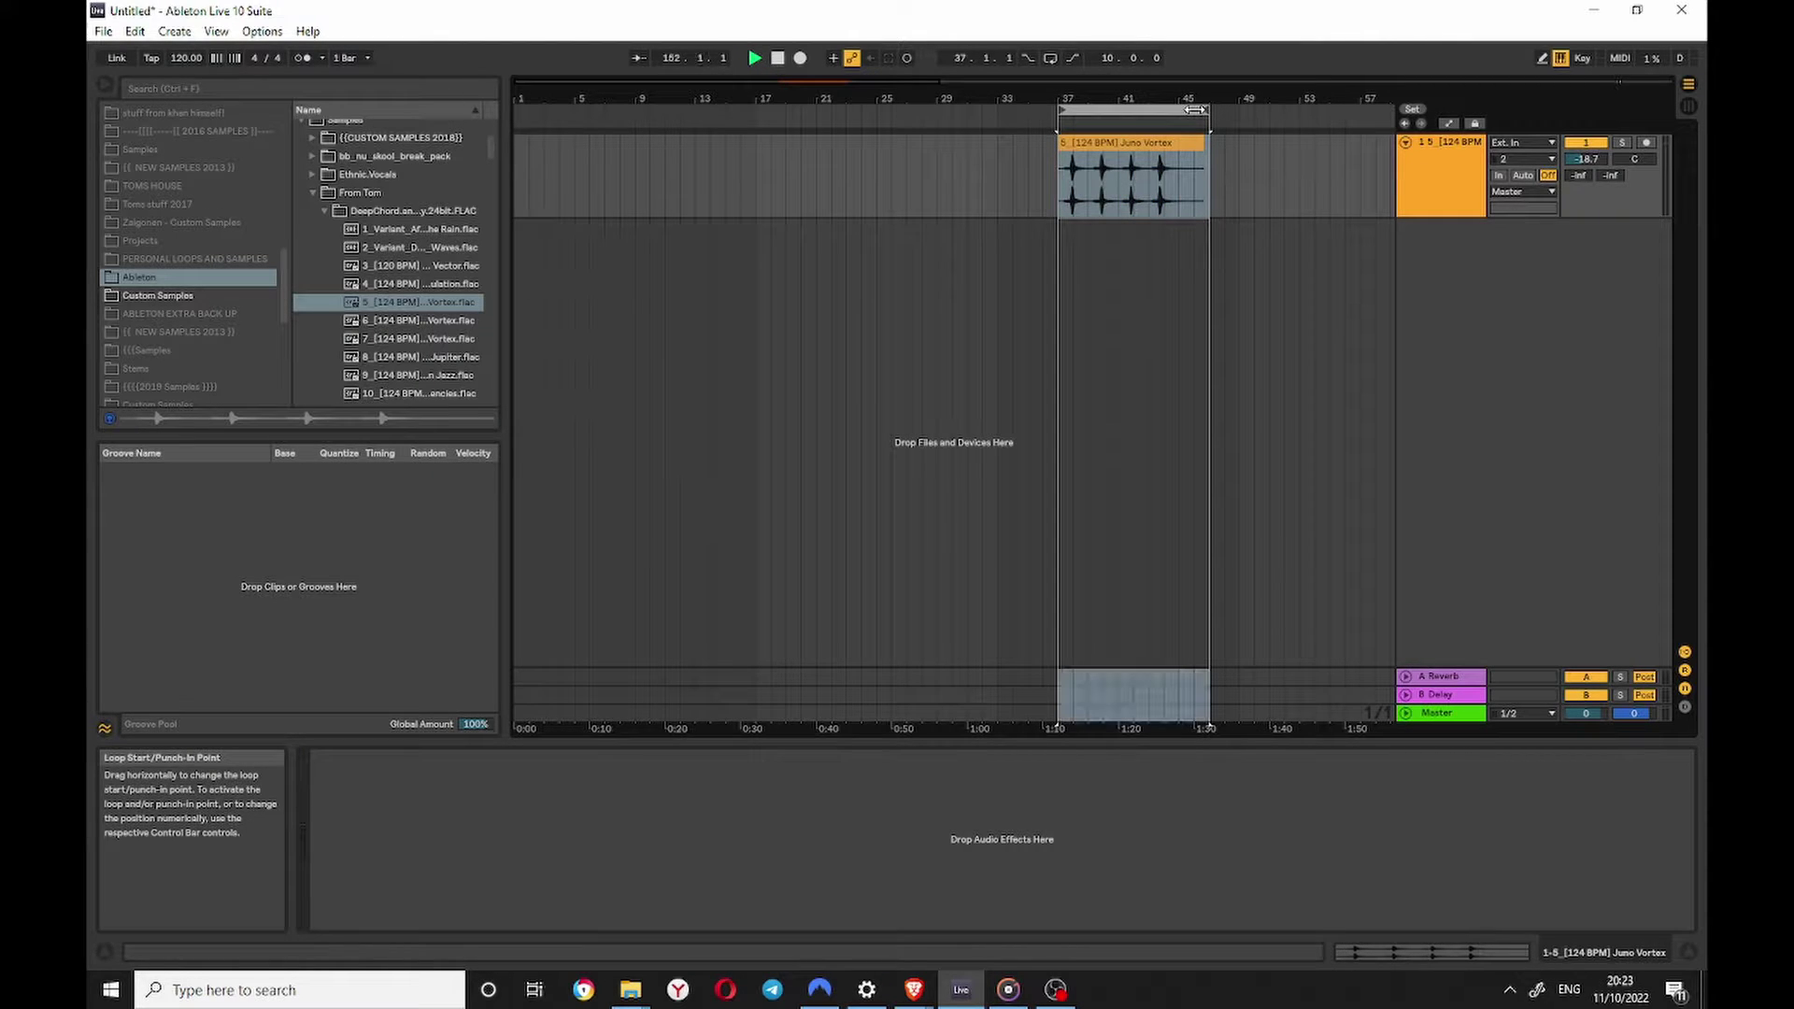
left_click(103, 32)
left_click(158, 297)
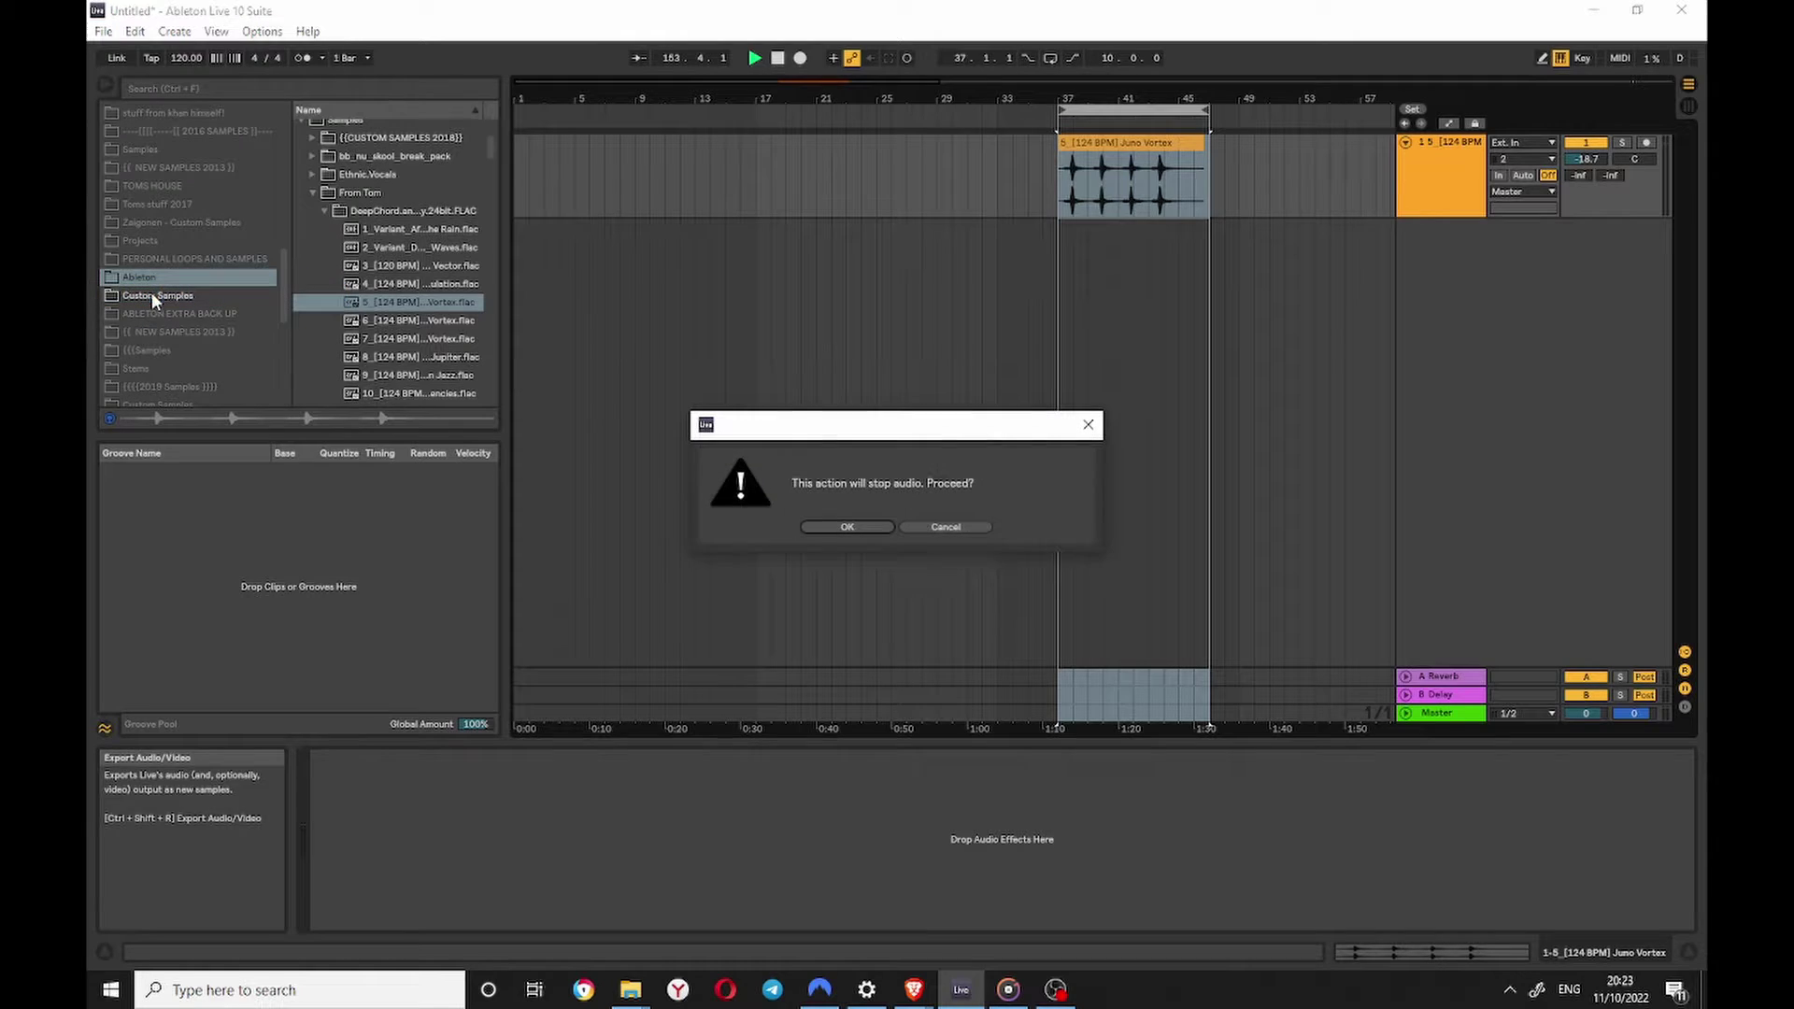
left_click(840, 528)
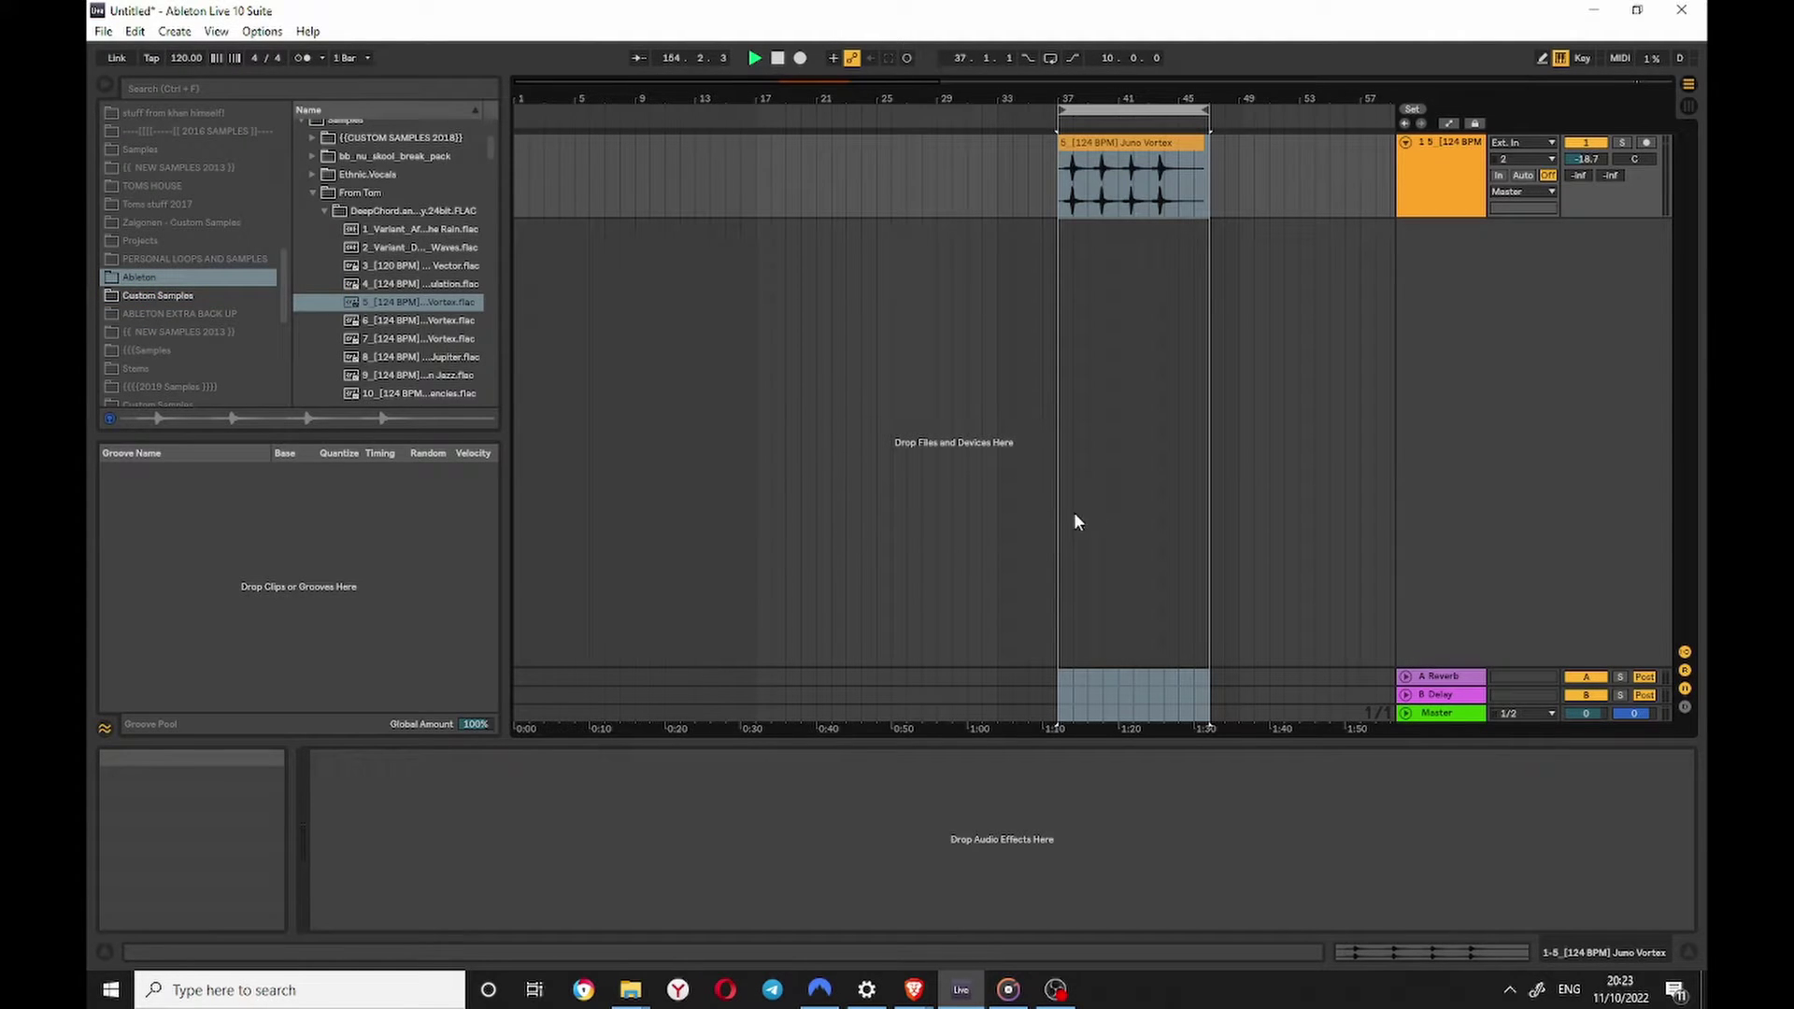
left_click_drag(823, 231, 929, 177)
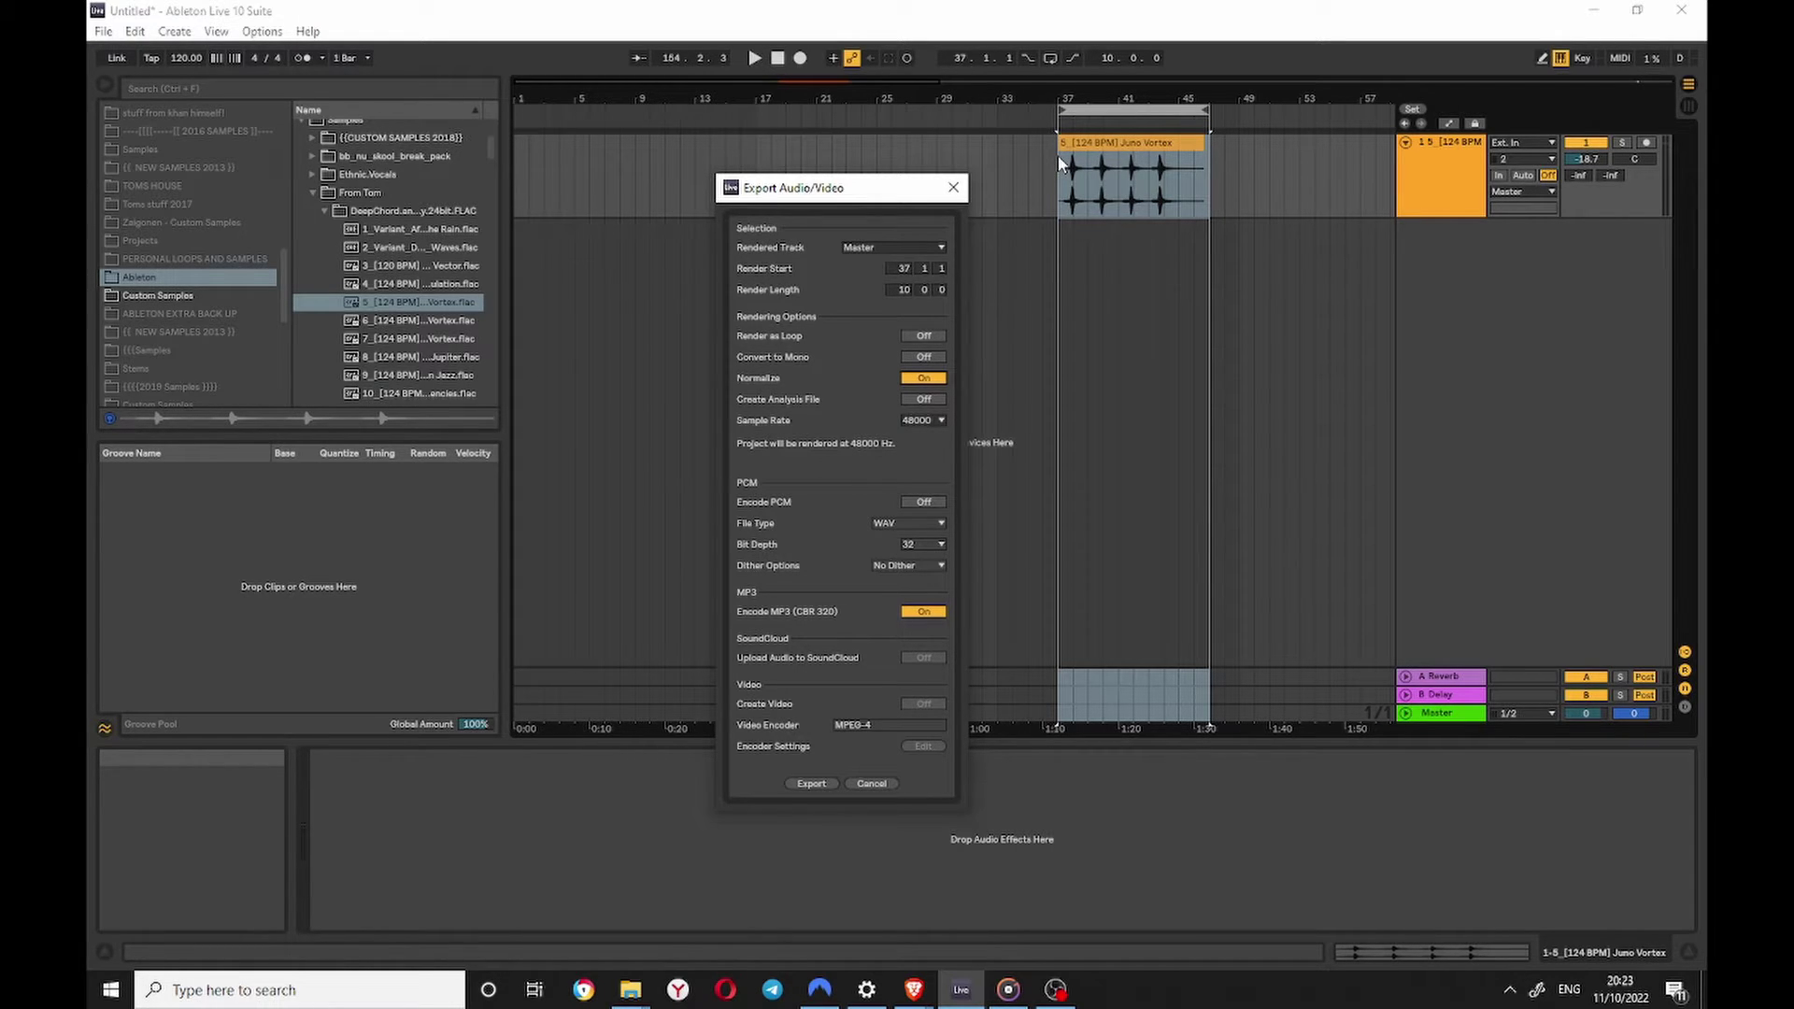
left_click_drag(892, 189, 851, 132)
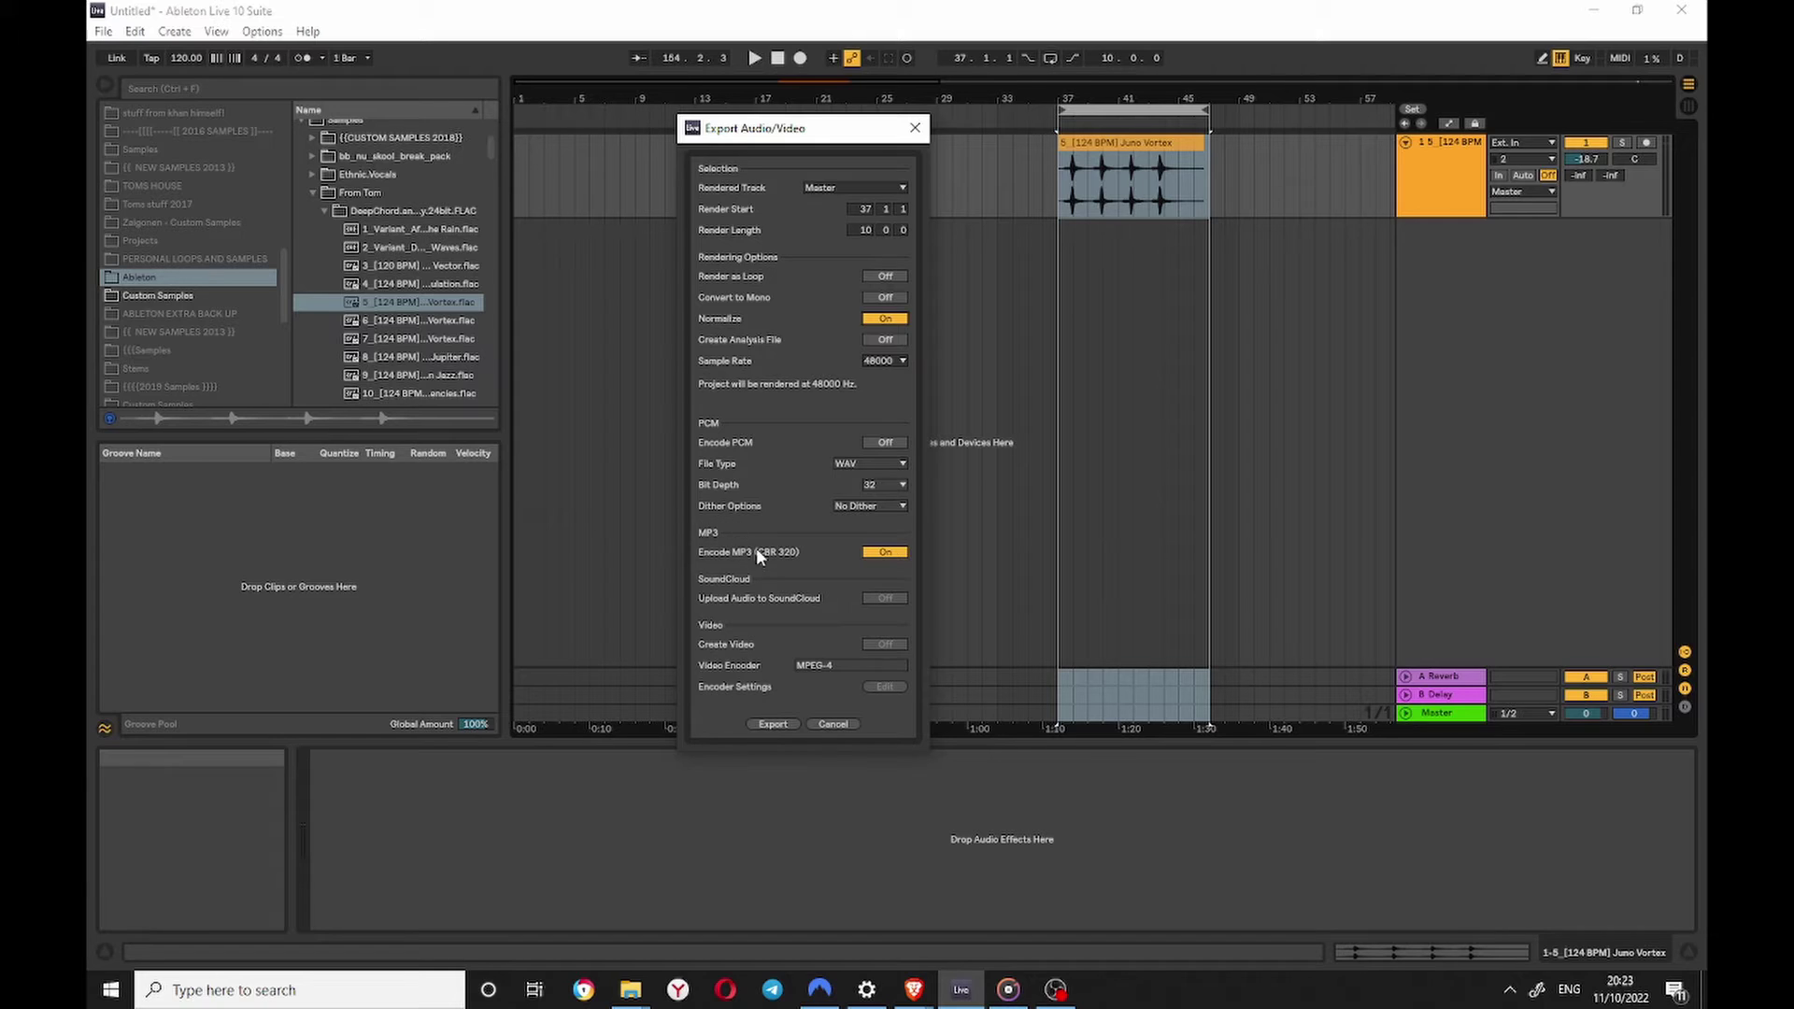
Step: Switch MP3 encoding off and PCM encoding on, keeping WAV as the file type
left_click(886, 554)
left_click(883, 441)
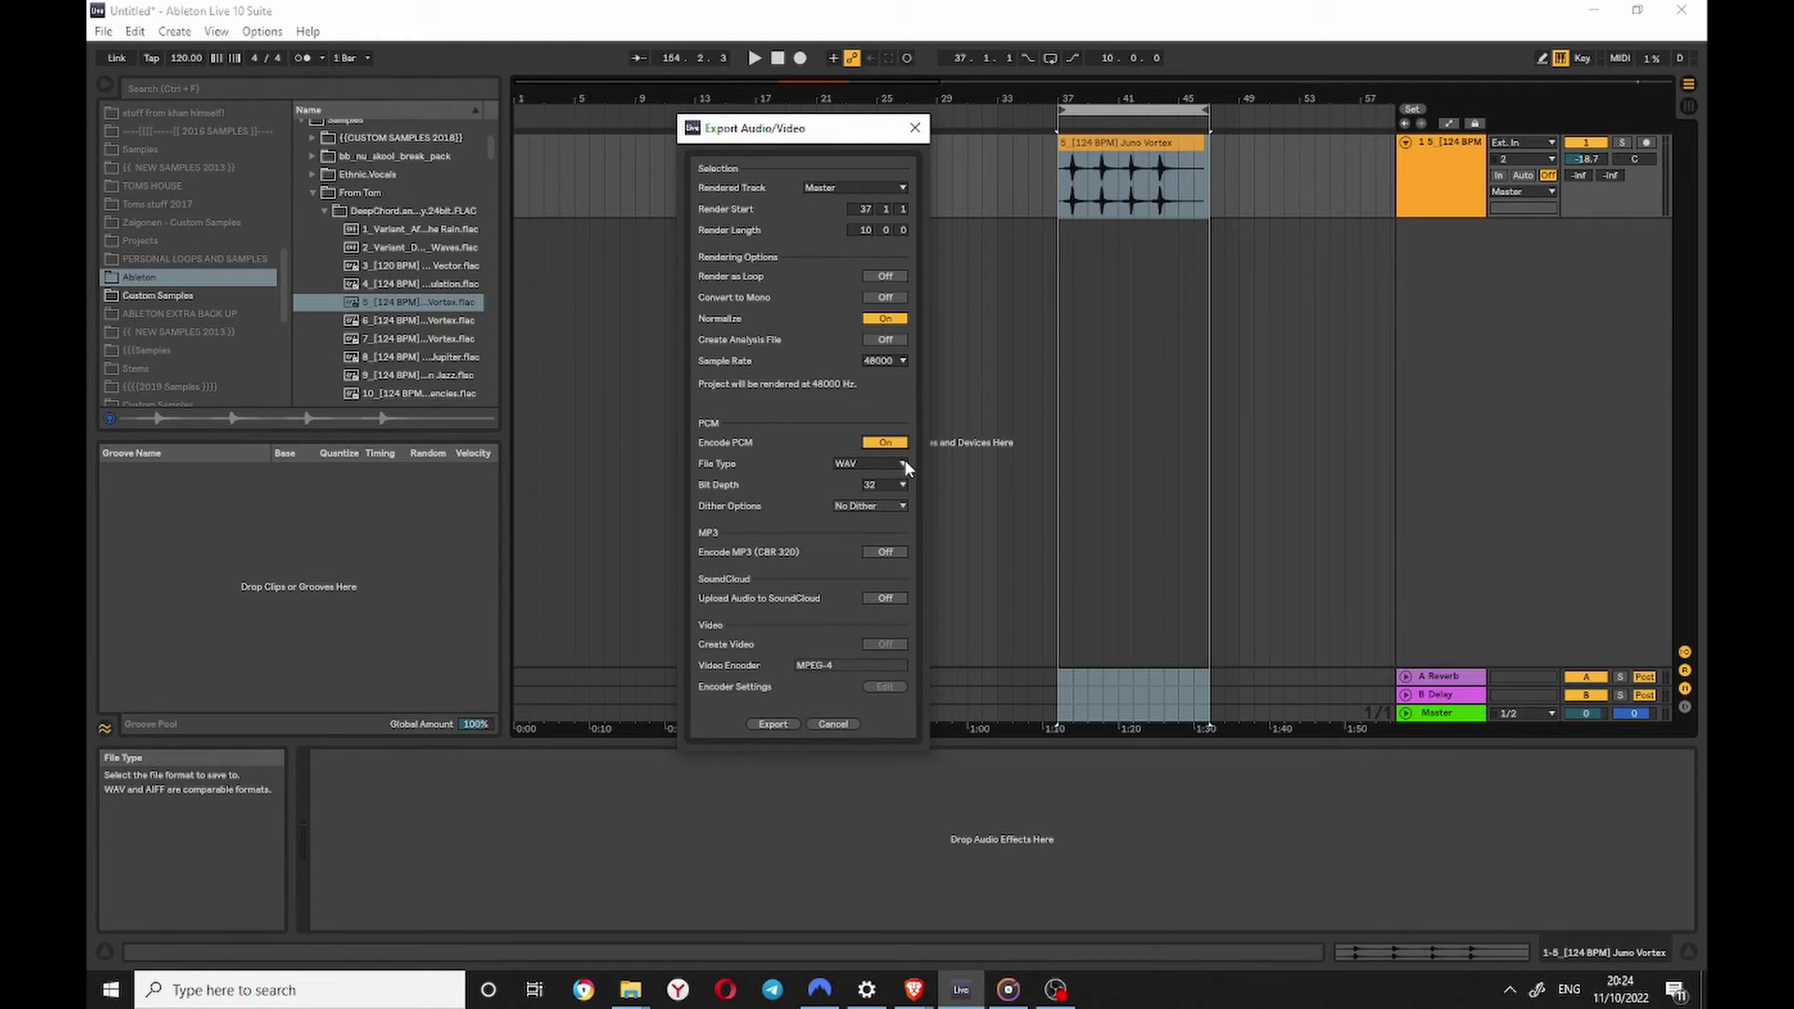
left_click(903, 462)
left_click(901, 466)
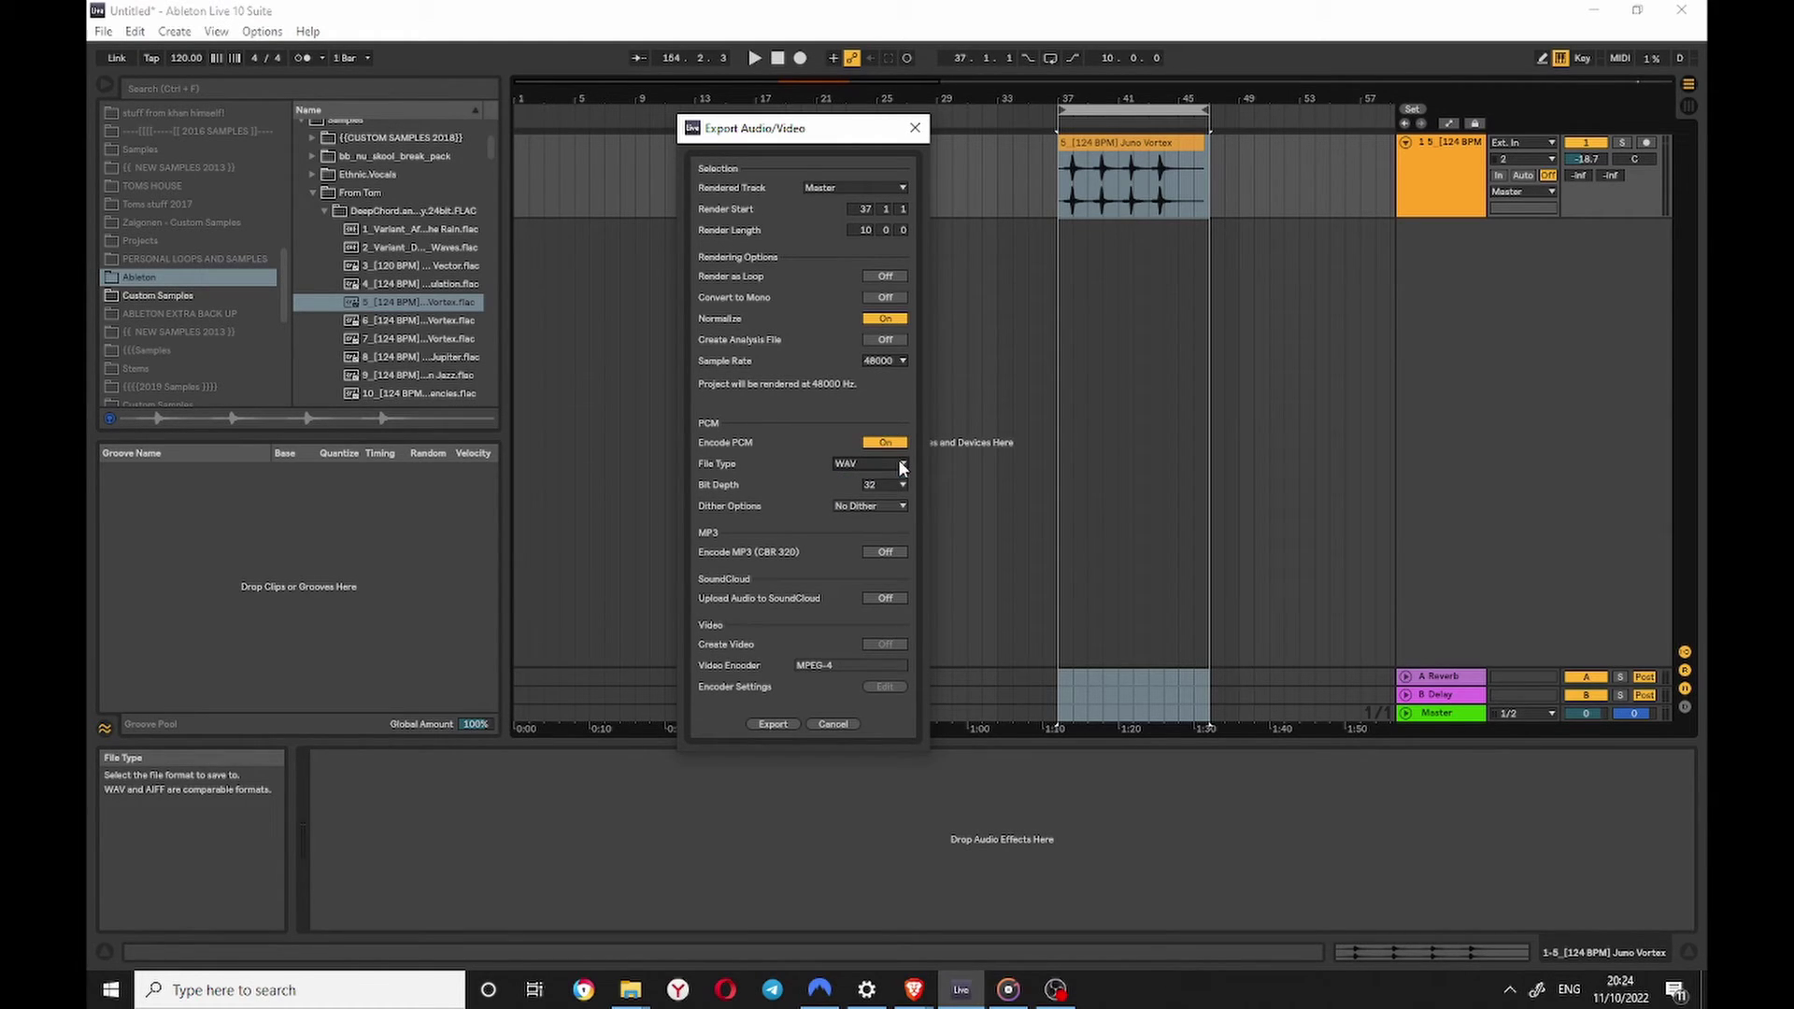